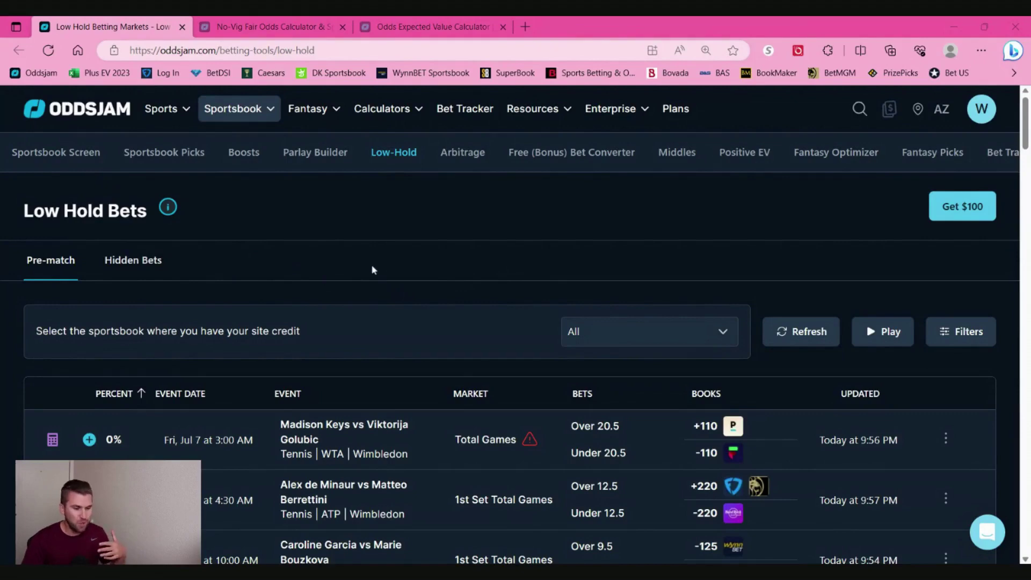
Step: Expand the sportsbook odds comparison for the Alex de Minaur vs Matteo Berrettini 1st Set Total Games bet
left_click(251, 116)
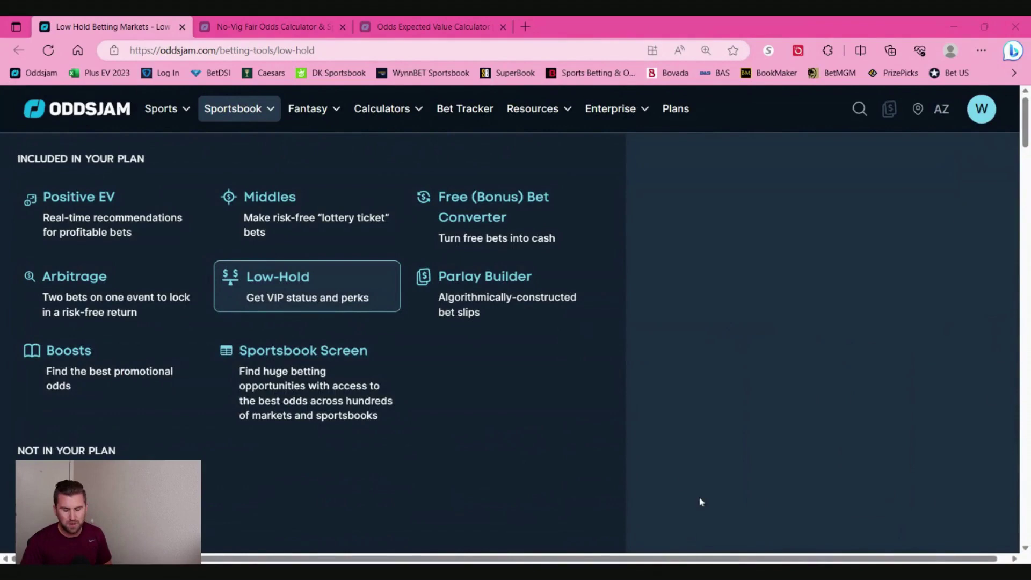
left_click(341, 240)
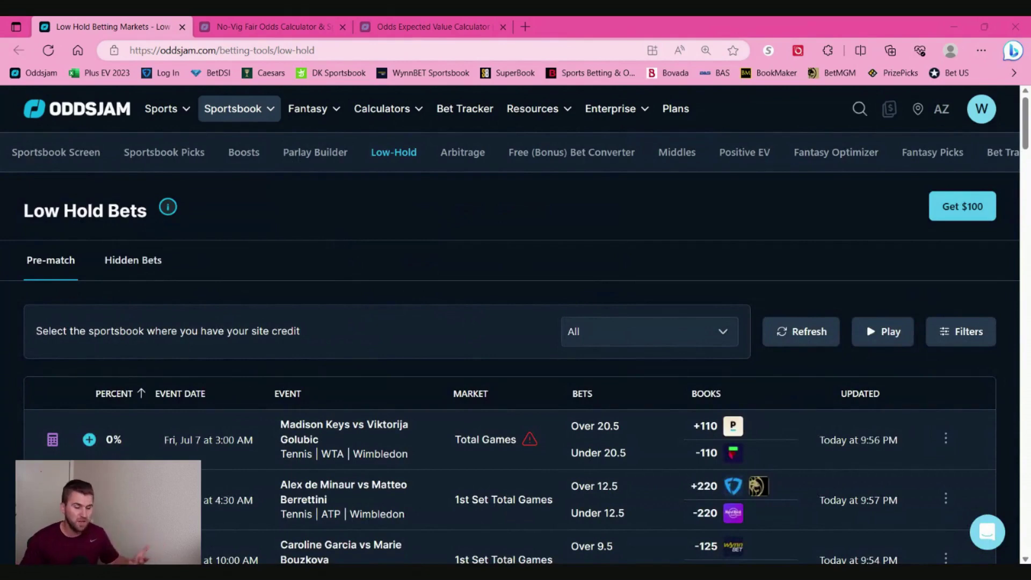
scroll(228, 421, "down", 1)
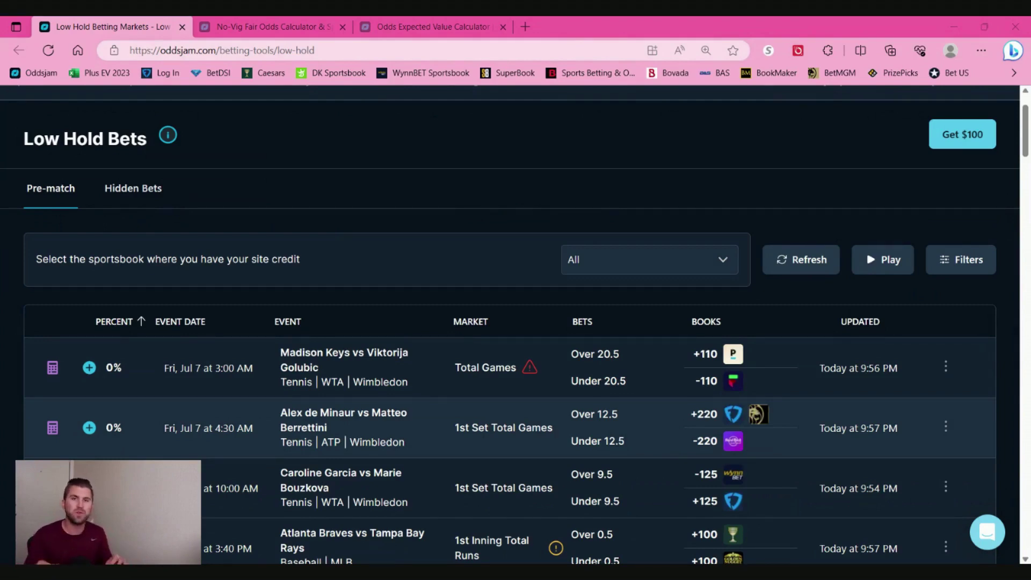
left_click(986, 428)
scroll(986, 373, "down", 2)
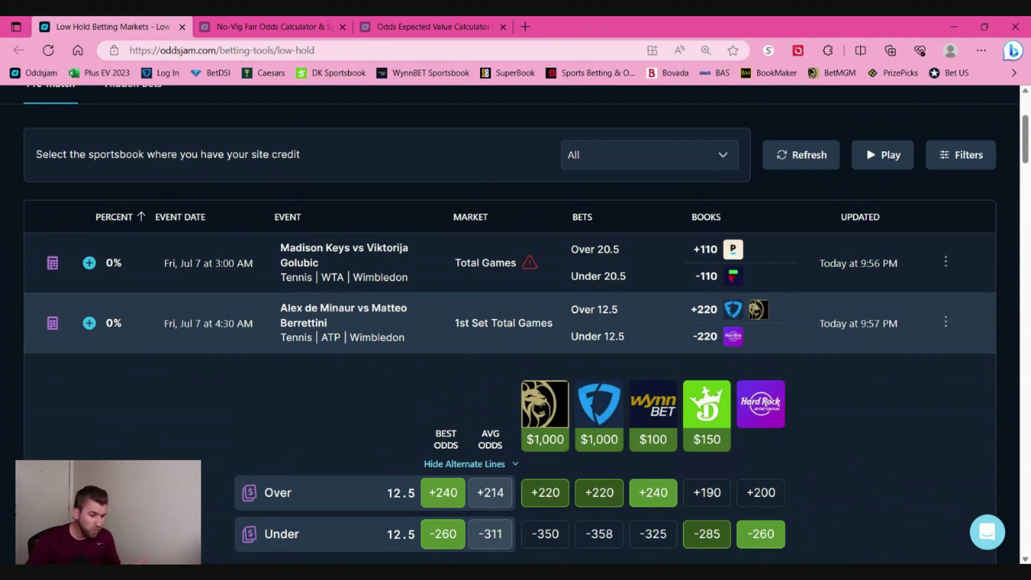
Step: Filter the low-hold bets to Pinny as the sportsbook holding the site credit
left_click(727, 156)
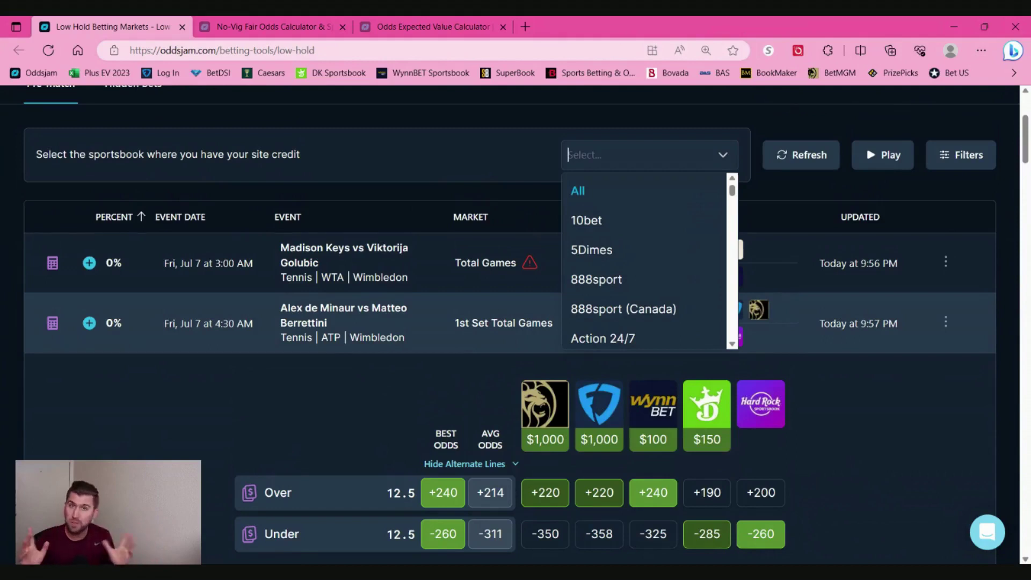
type("pinn")
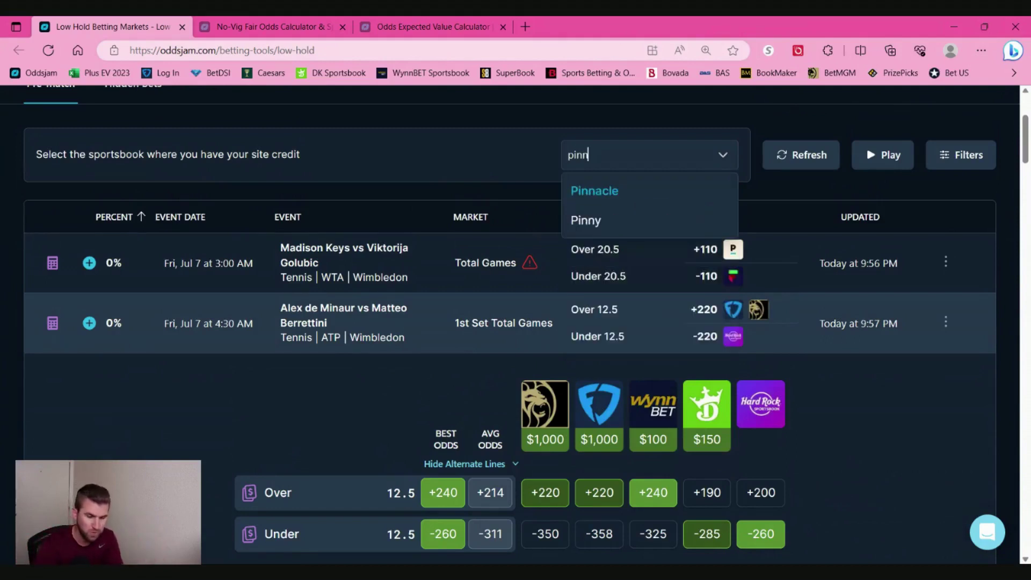
type("y")
key("BackSpace")
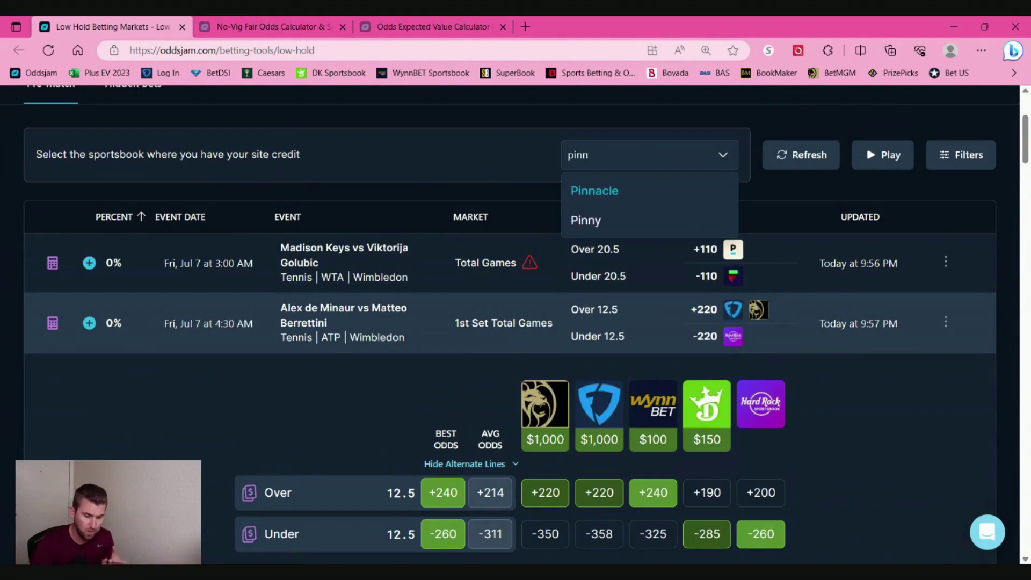
type("y")
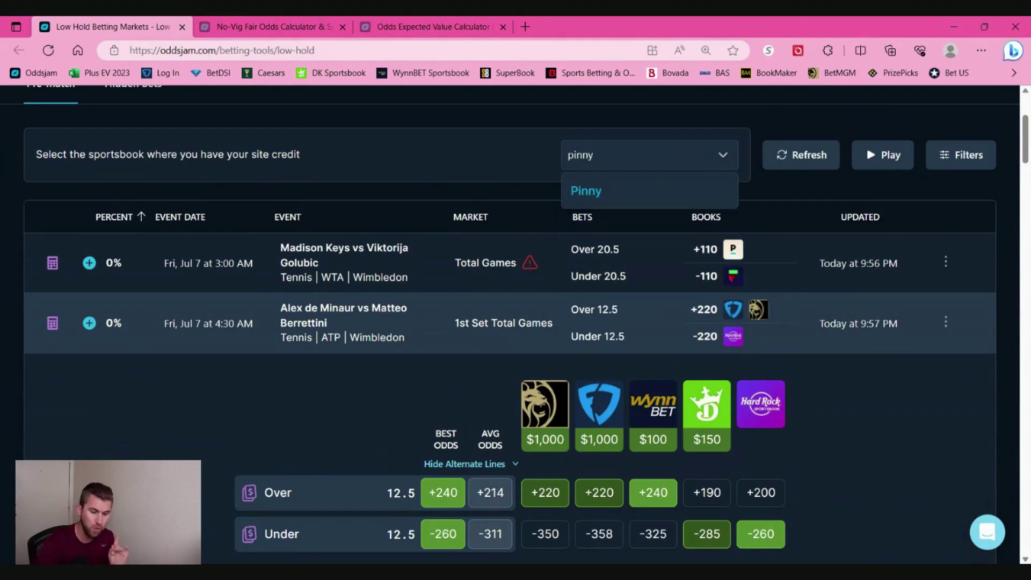
key("Return")
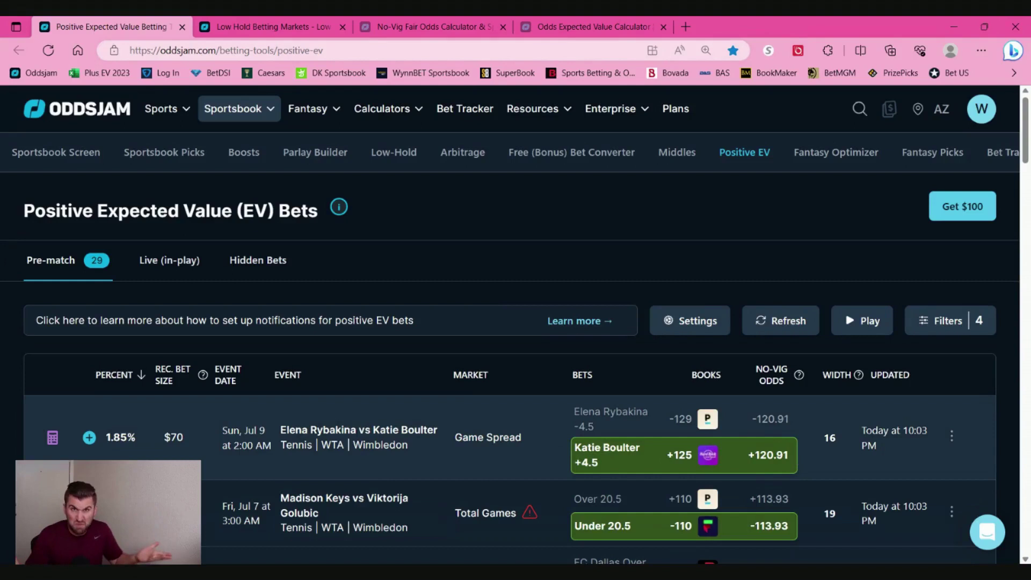
Step: Look through the Pinny low-hold bets and expand the odds for the Chicago Cubs vs New York Yankees 1st Half Moneyline
key("ctrl+Tab")
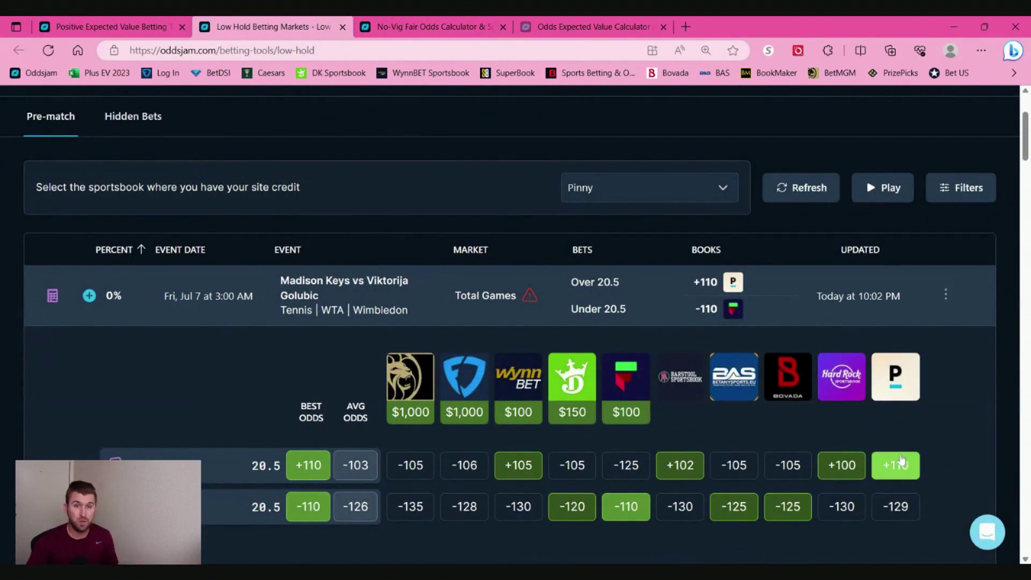
scroll(898, 442, "down", 6)
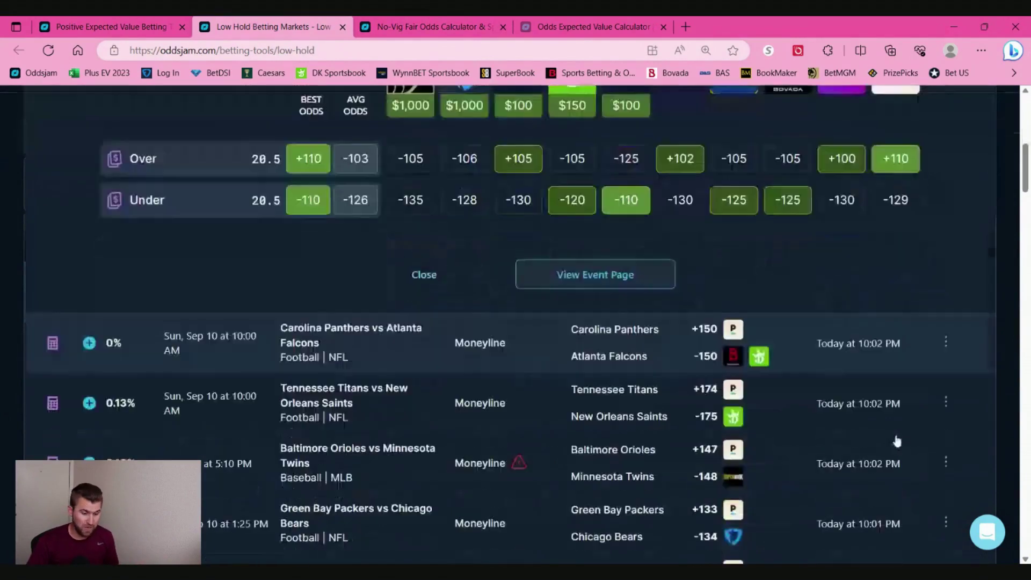
scroll(693, 257, "down", 1)
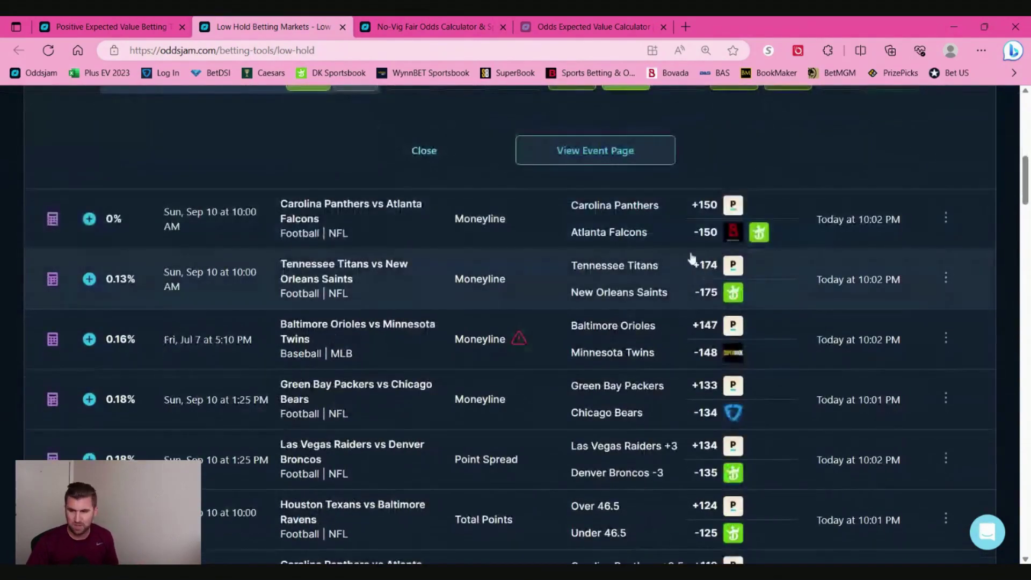
scroll(693, 259, "down", 2)
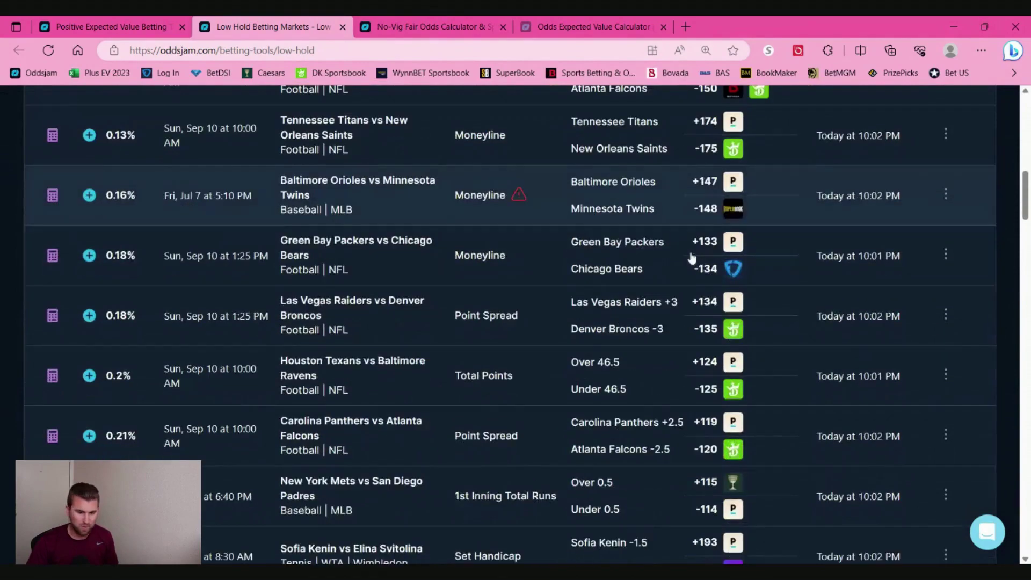
scroll(693, 259, "down", 3)
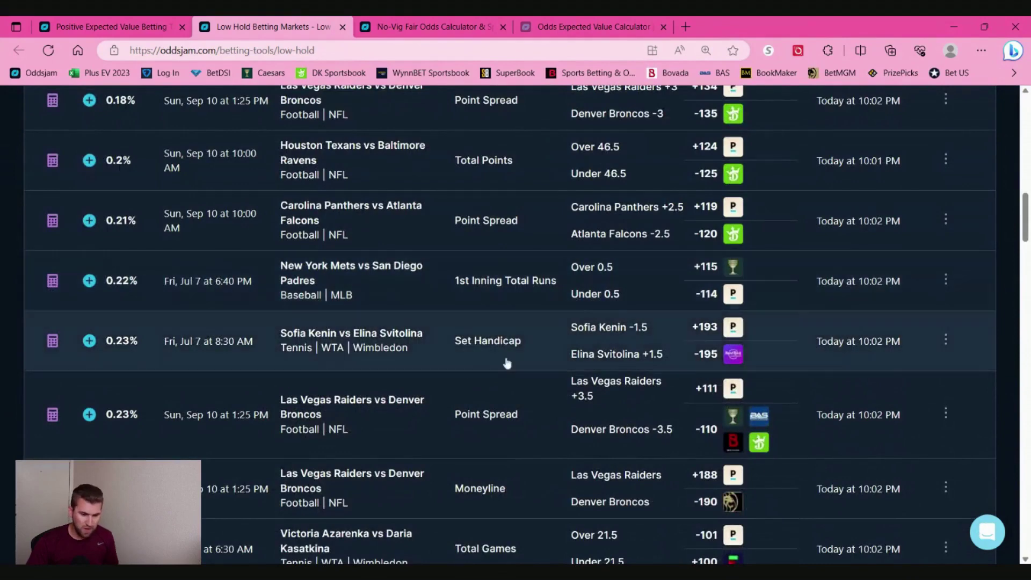
scroll(506, 364, "down", 2)
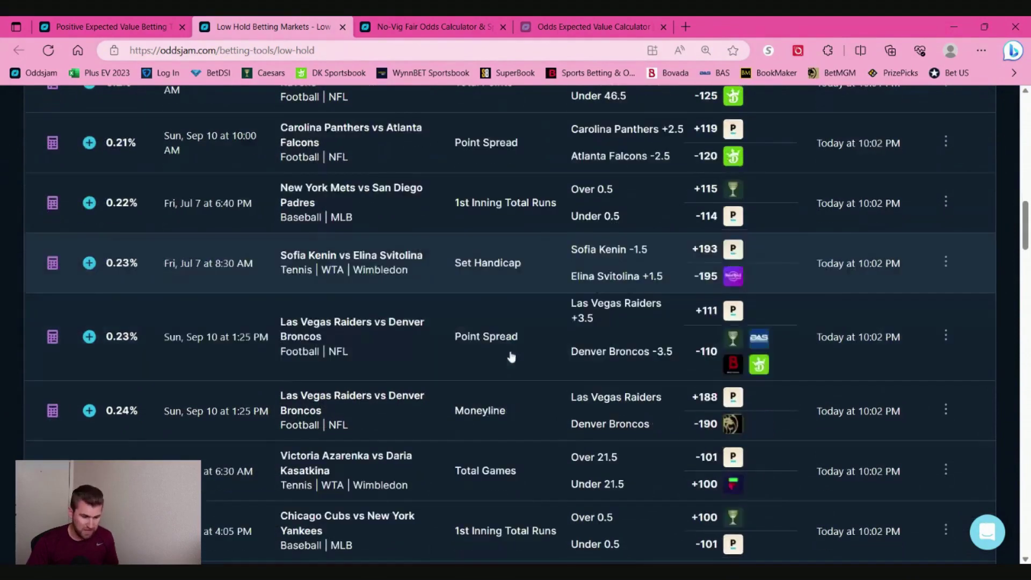
scroll(510, 354, "down", 1)
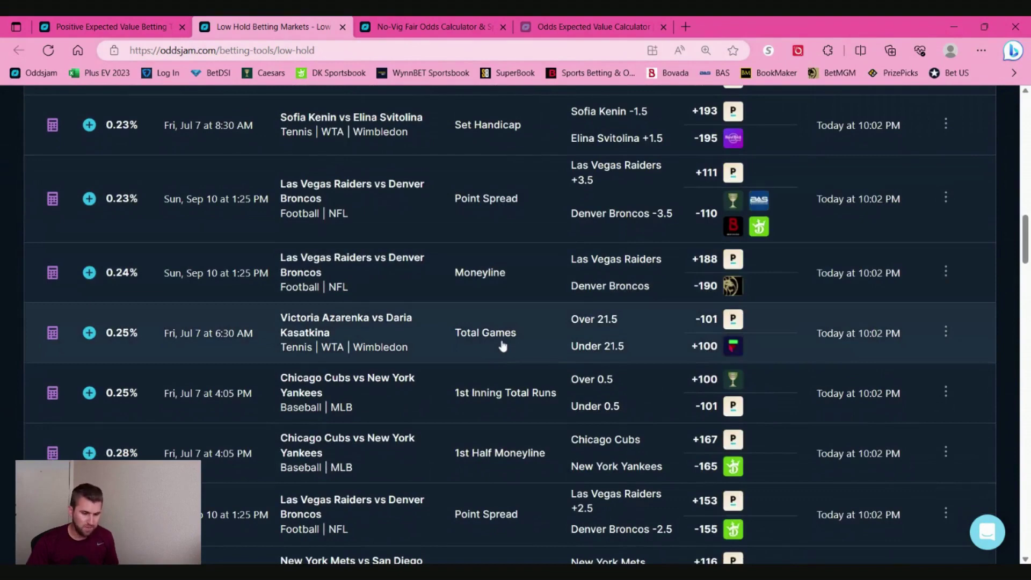
scroll(503, 346, "down", 1)
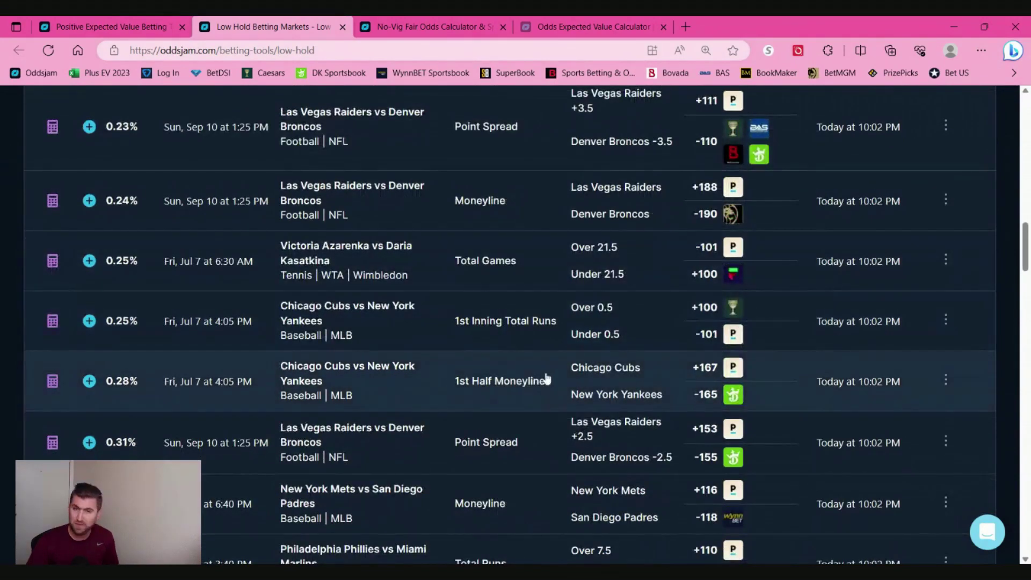
left_click(509, 384)
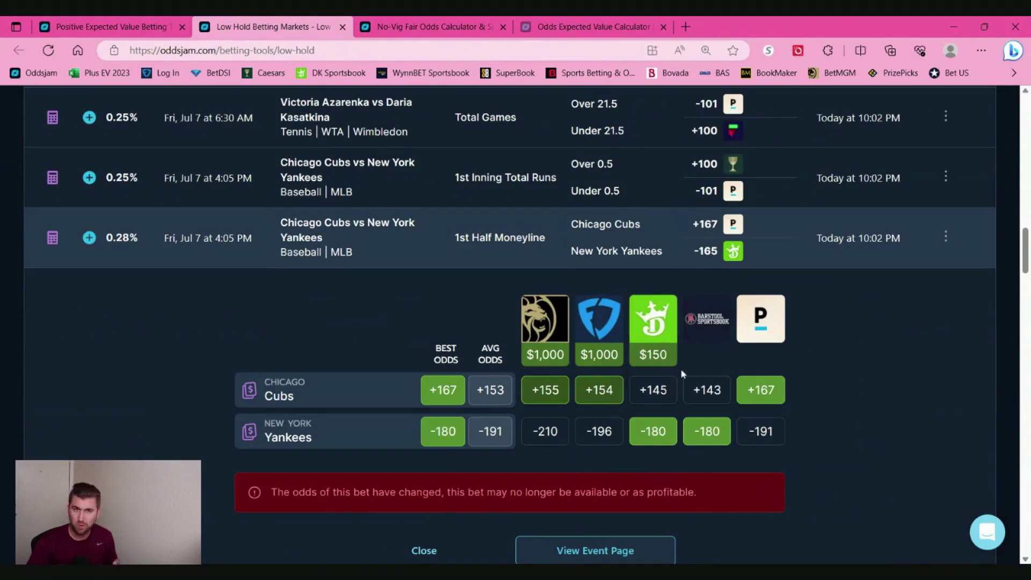
Step: Check the no-vig fair odds for -129 and 110 against the Madison Keys vs Viktorija Golubic Total Games odds
key("ctrl+Tab")
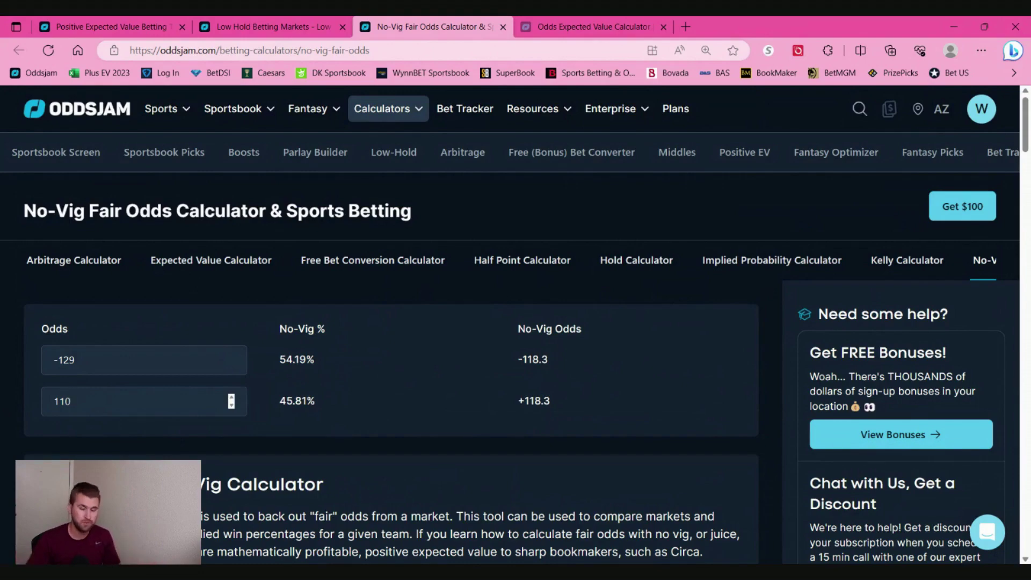
key("ctrl+shift+Tab")
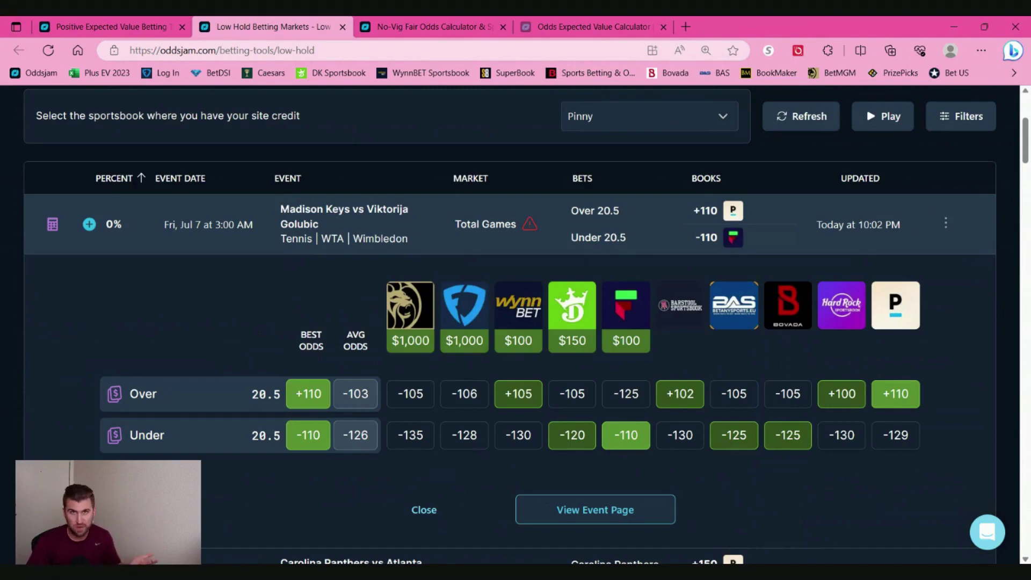
Step: Set the odds to -120 in the expected value calculator
key("ctrl+4")
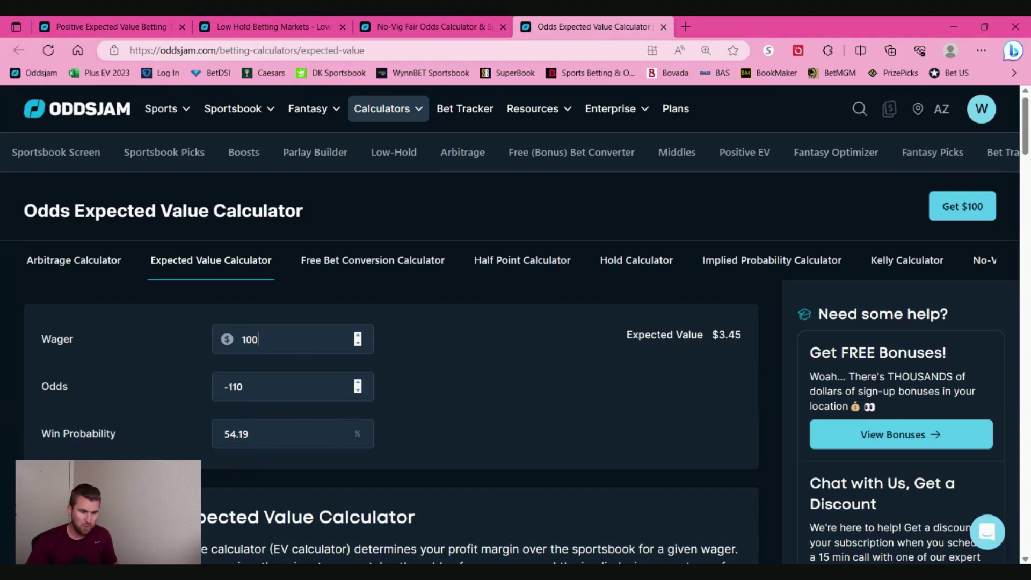
key("Tab")
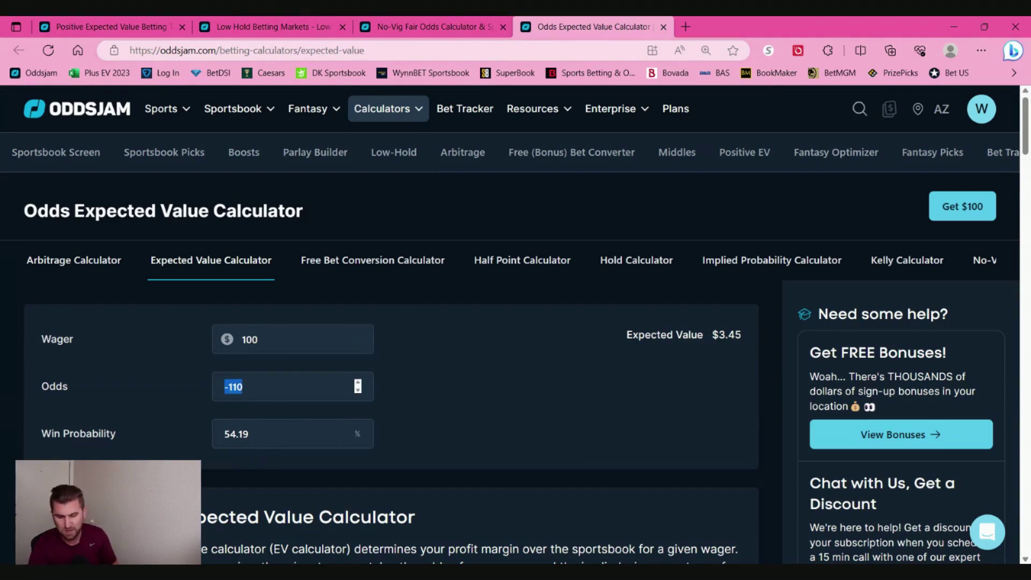
type("-120")
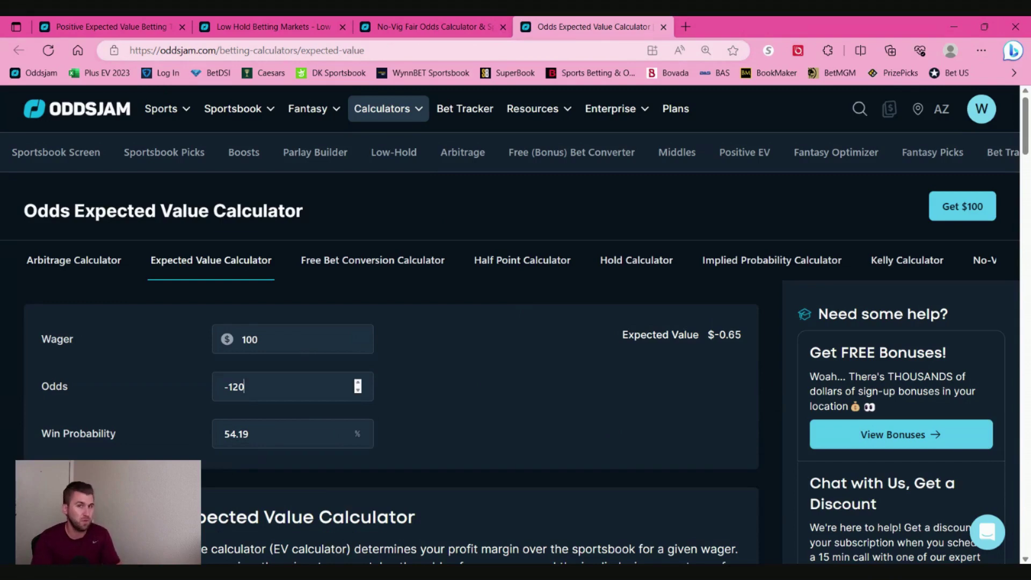
Step: Compare the Baltimore Orioles vs Minnesota Twins 1st Half Moneyline odds with the no-vig fair odds for -177 and 155
key("ctrl+2")
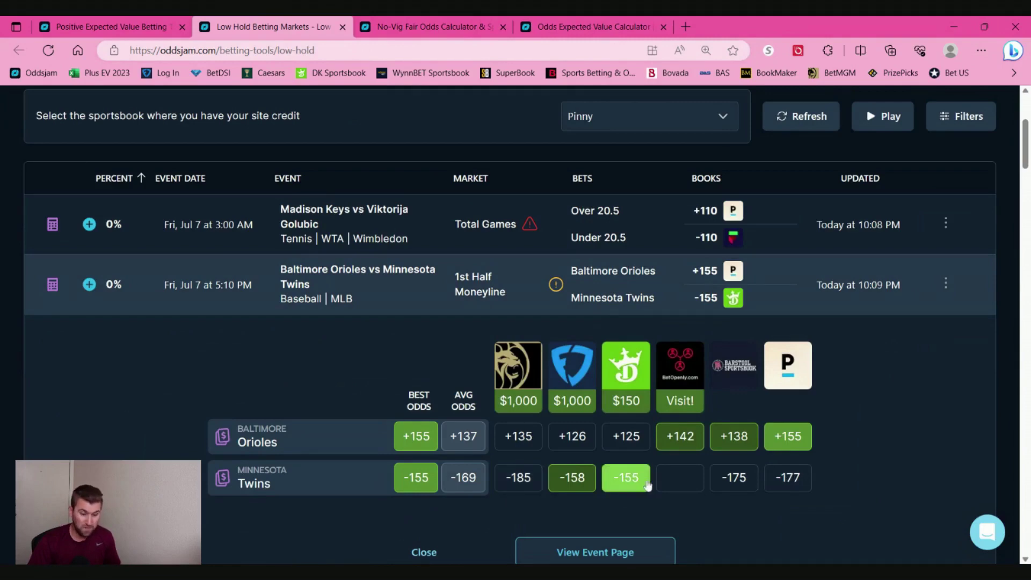
key("ctrl+Tab")
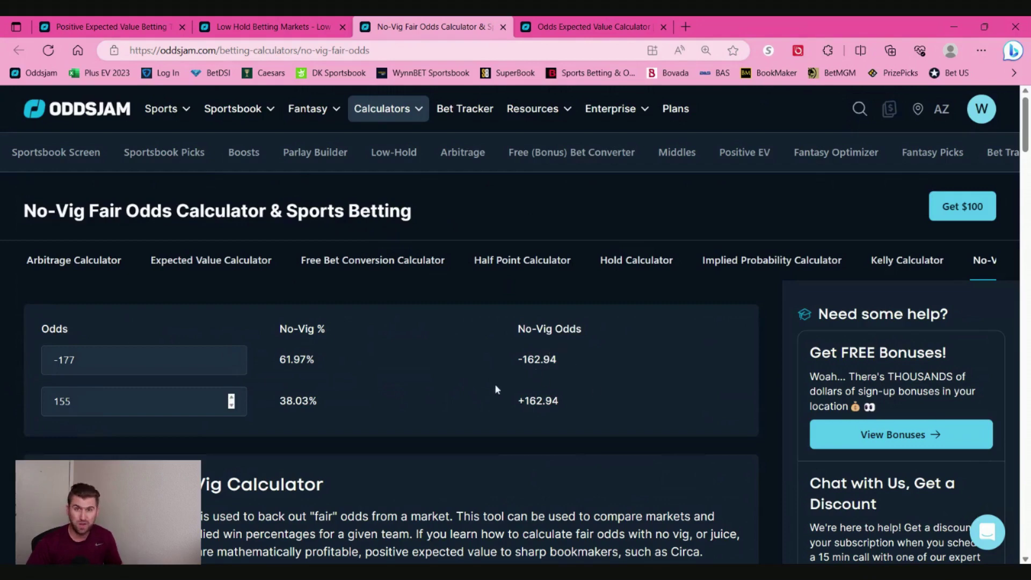
left_click(269, 27)
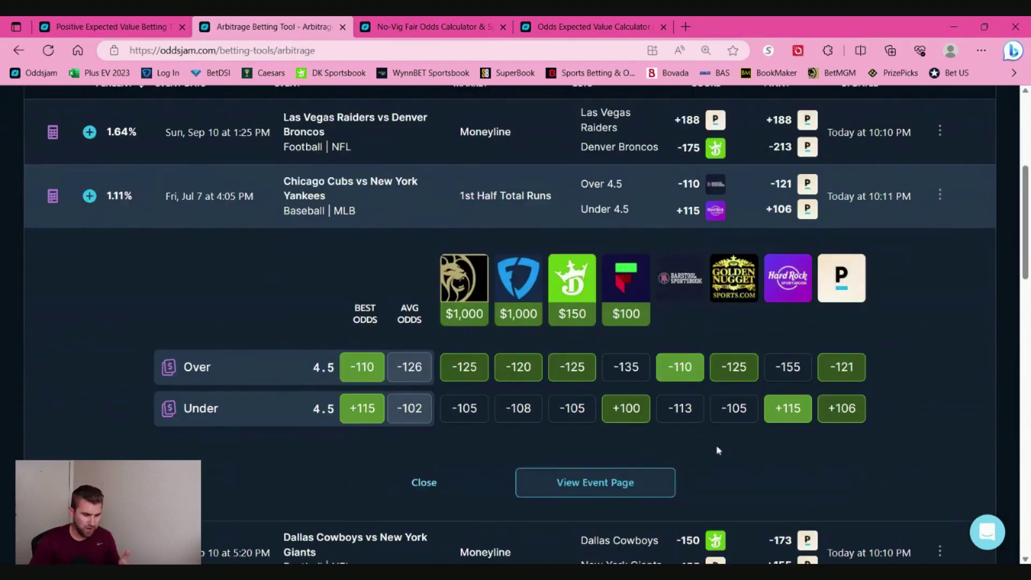
Step: Examine the top arbitrage bets and the expanded 4.5 line for Chicago Cubs vs New York Yankees 1st Half Total Runs
scroll(719, 451, "up", 1)
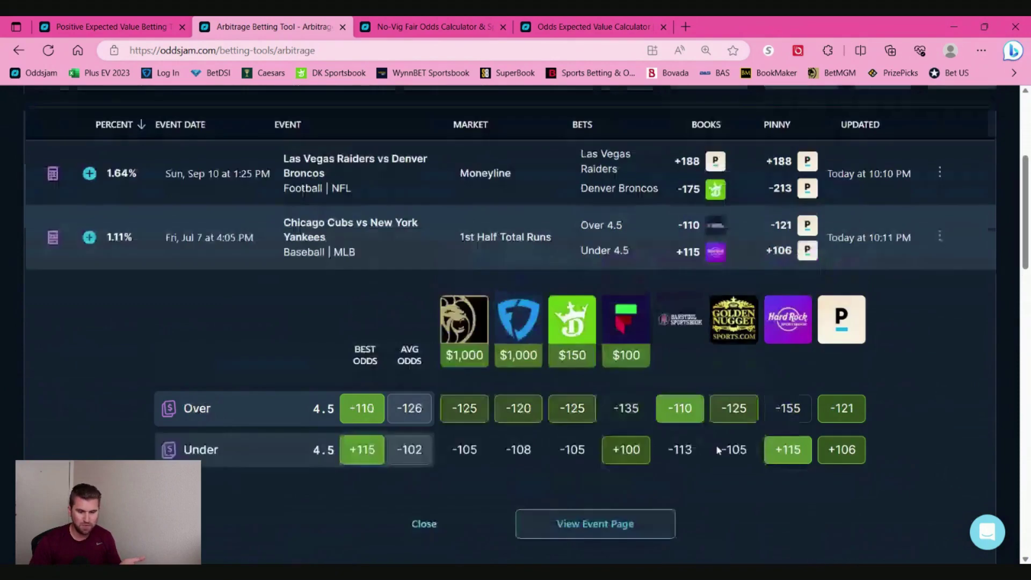
scroll(718, 451, "up", 3)
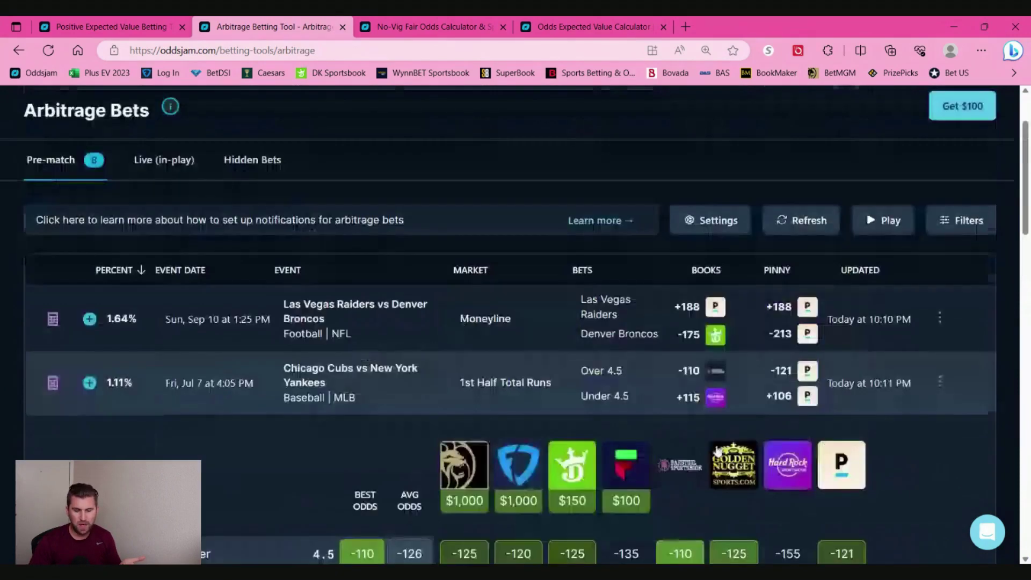
scroll(719, 451, "down", 4)
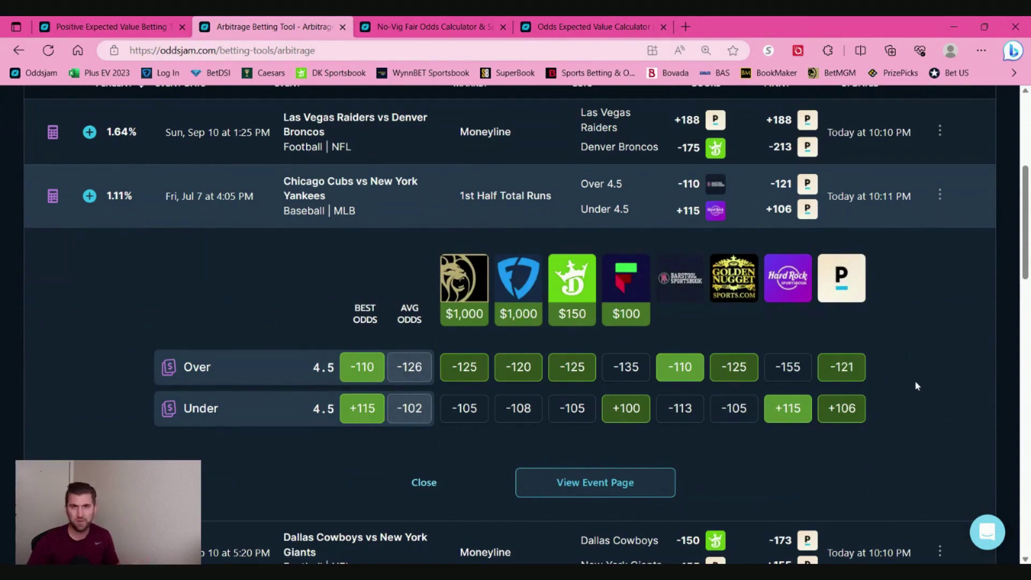
Step: Compare the no-vig fair odds for -121 and 106 with the sportsbook odds on the Cubs vs Yankees 4.5 total
key("ctrl+Tab")
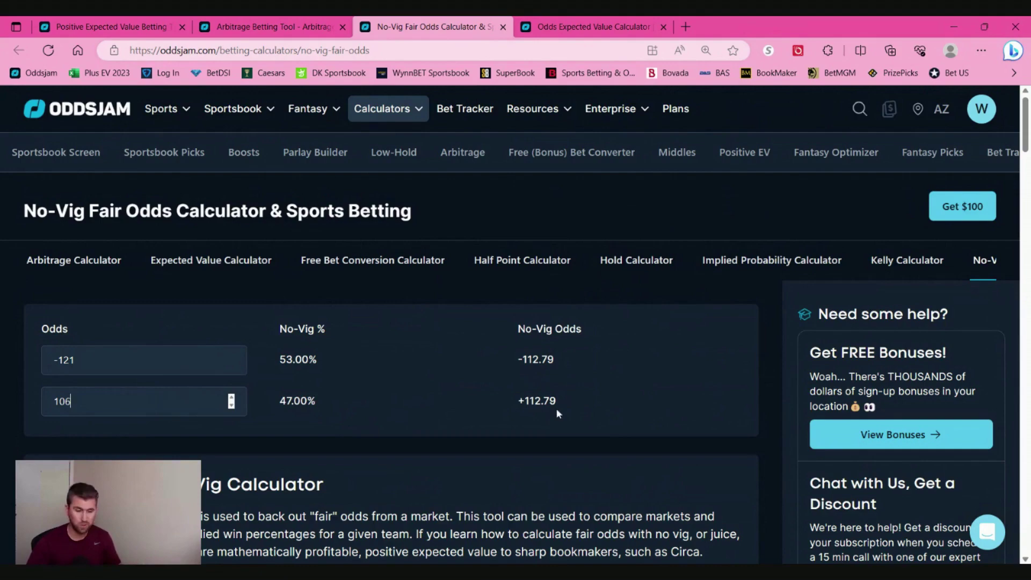
key("ctrl+shift+Tab")
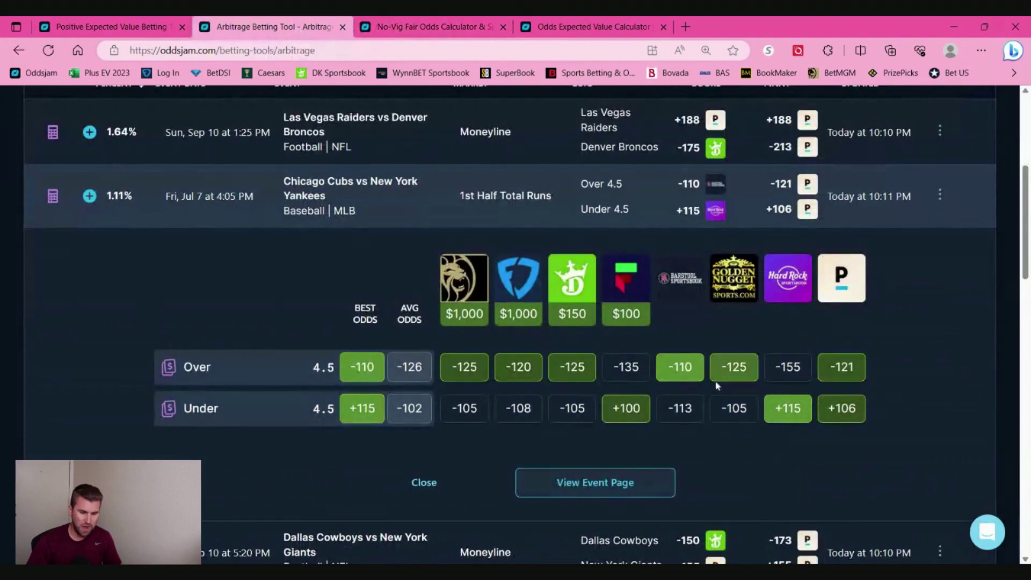
left_click(422, 27)
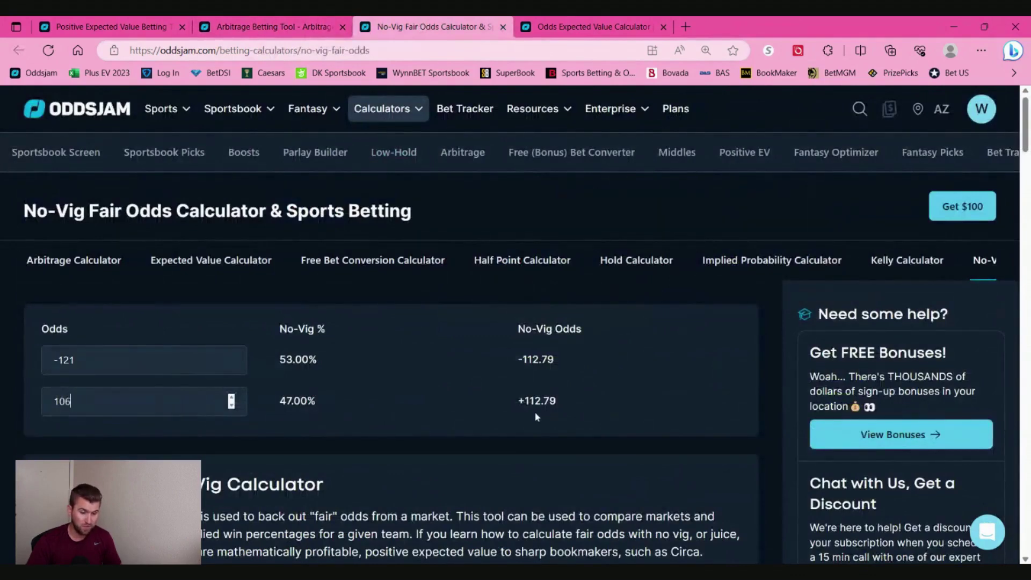
Step: Return to the arbitrage bets and examine the expanded Cubs vs Yankees 1st Half Total Runs odds at the 5.5 line
left_click(284, 27)
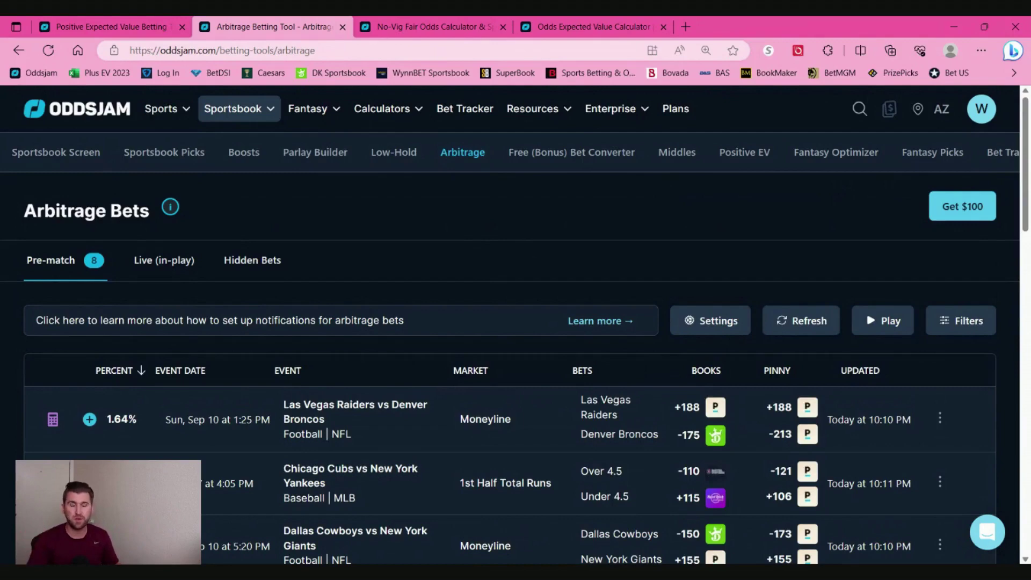
scroll(516, 322, "down", 10)
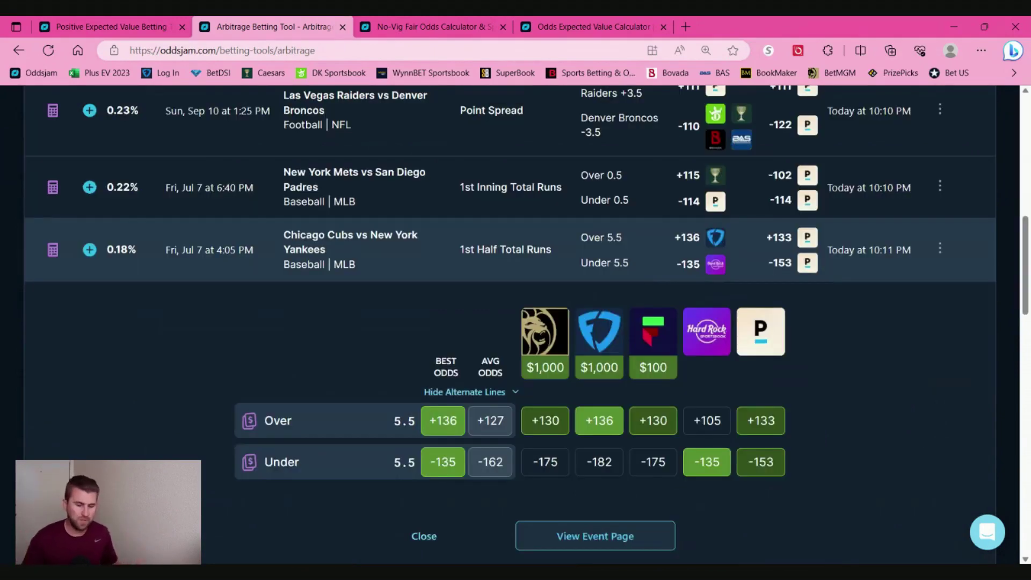
mouse_move(544, 314)
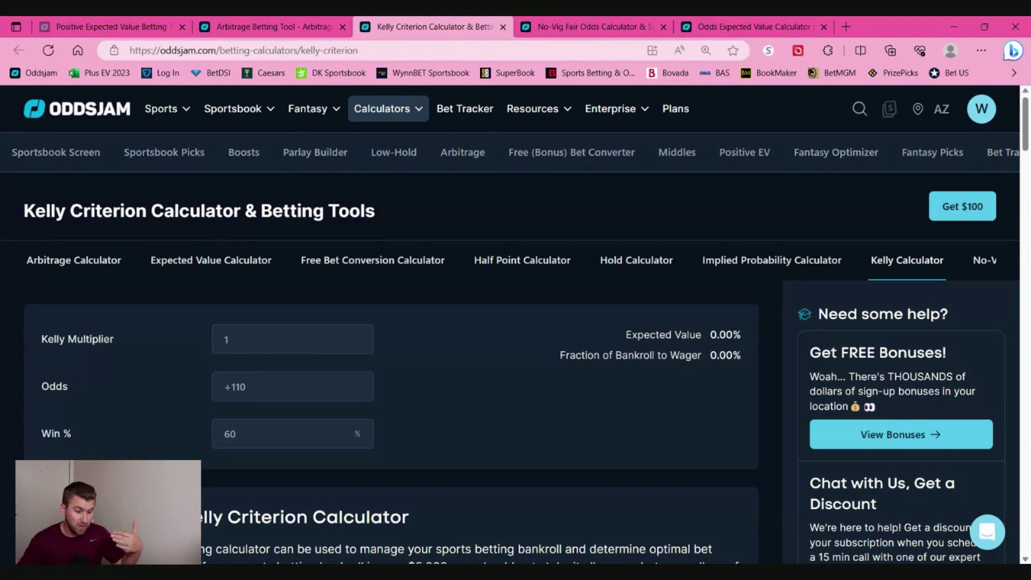
Step: Fill in the Kelly Criterion calculator with a multiplier of .25, odds of 105 and a win percentage of 53
left_click(226, 339)
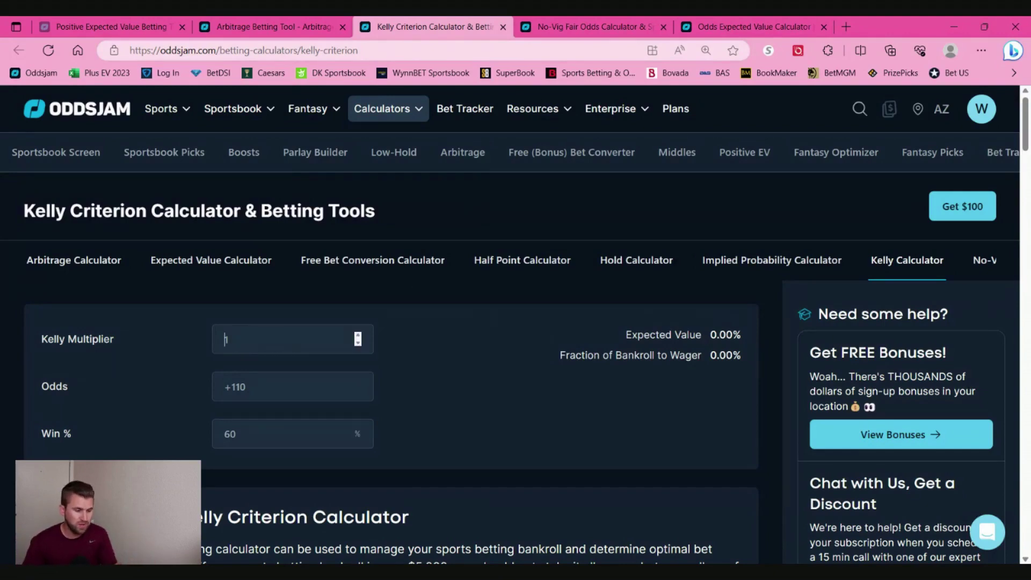
key("BackSpace")
type(".25")
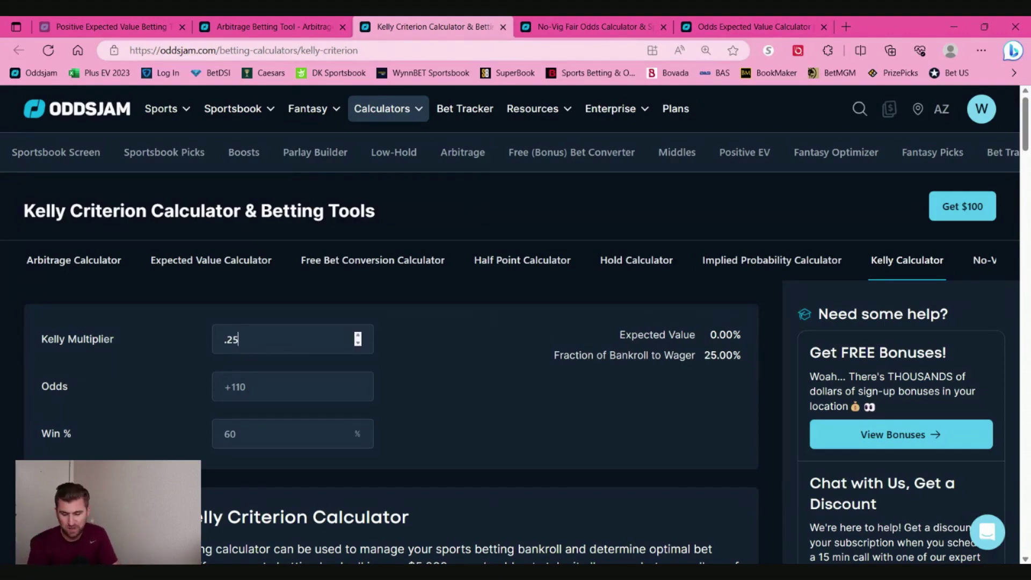
key("Tab")
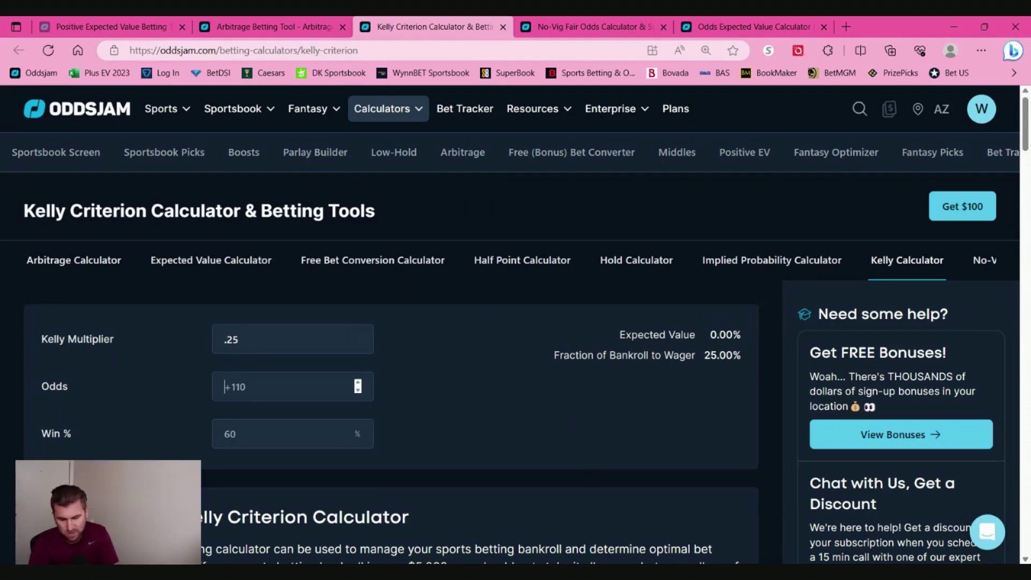
type("105")
key("Tab")
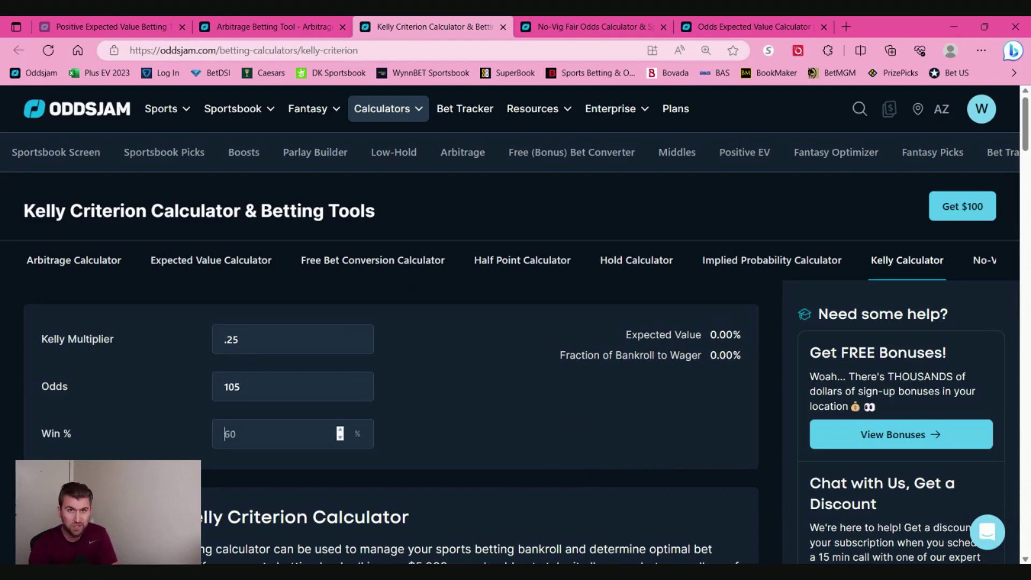
type("53")
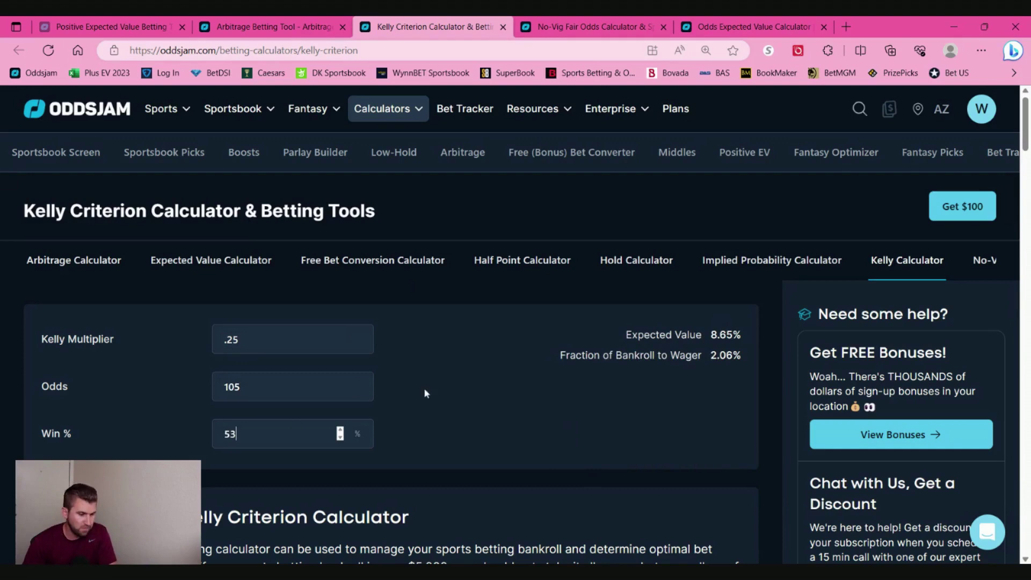